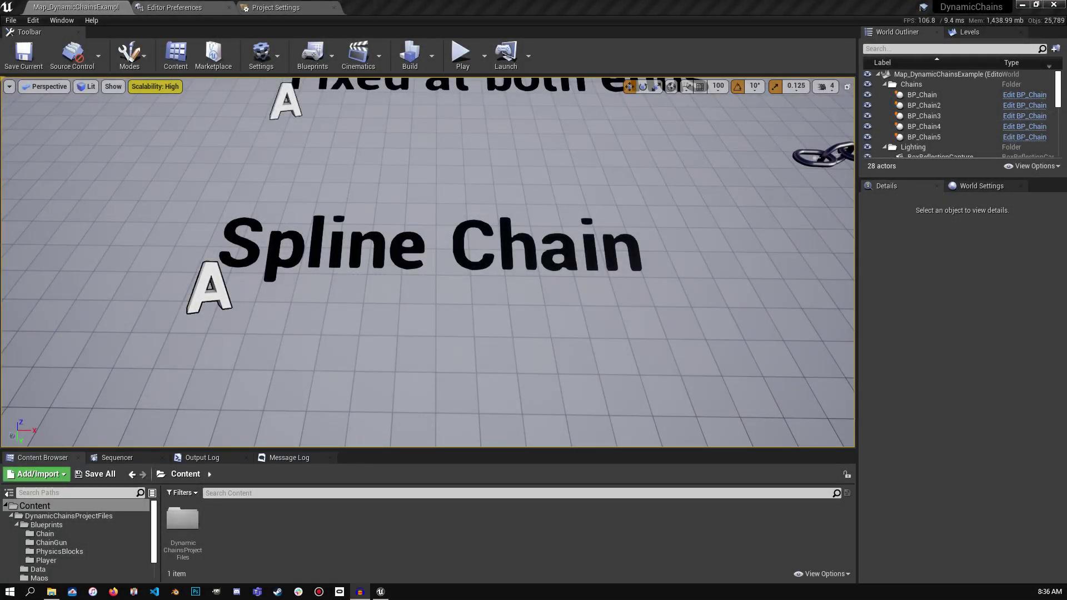
# Examine the example spline chain in the level, from its label along the full length of its curve.
pyautogui.press('s')
pyautogui.press('d')
pyautogui.moveTo(323, 296); pyautogui.dragTo(291, 296, button='right')
pyautogui.press('a')
pyautogui.press('a')
pyautogui.press('w')
pyautogui.press('s')
pyautogui.press('d')
pyautogui.press('w')
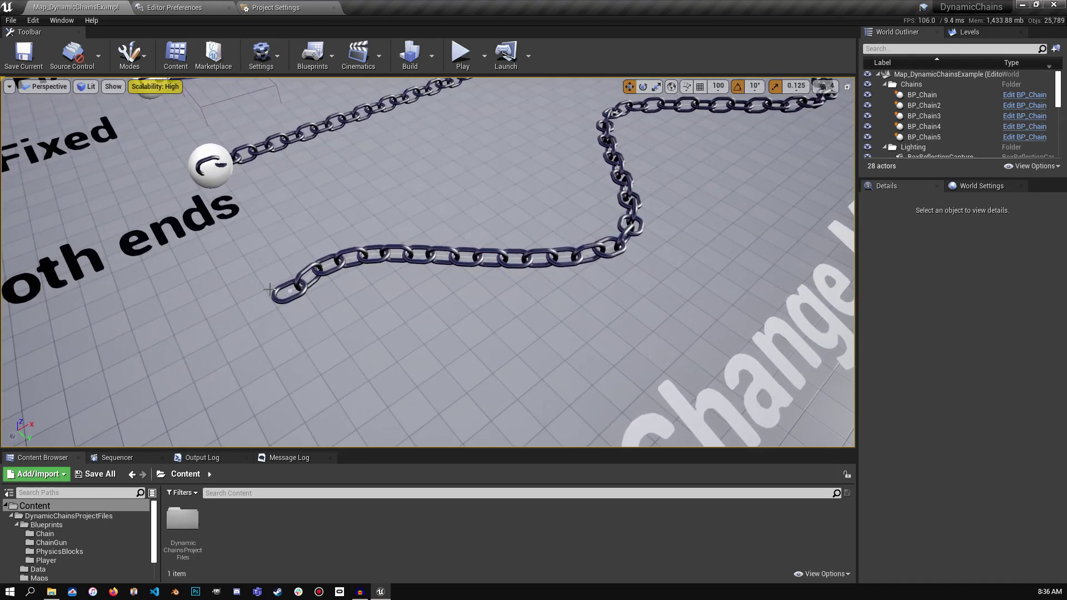
pyautogui.moveTo(585, 294); pyautogui.dragTo(585, 294, button='right')
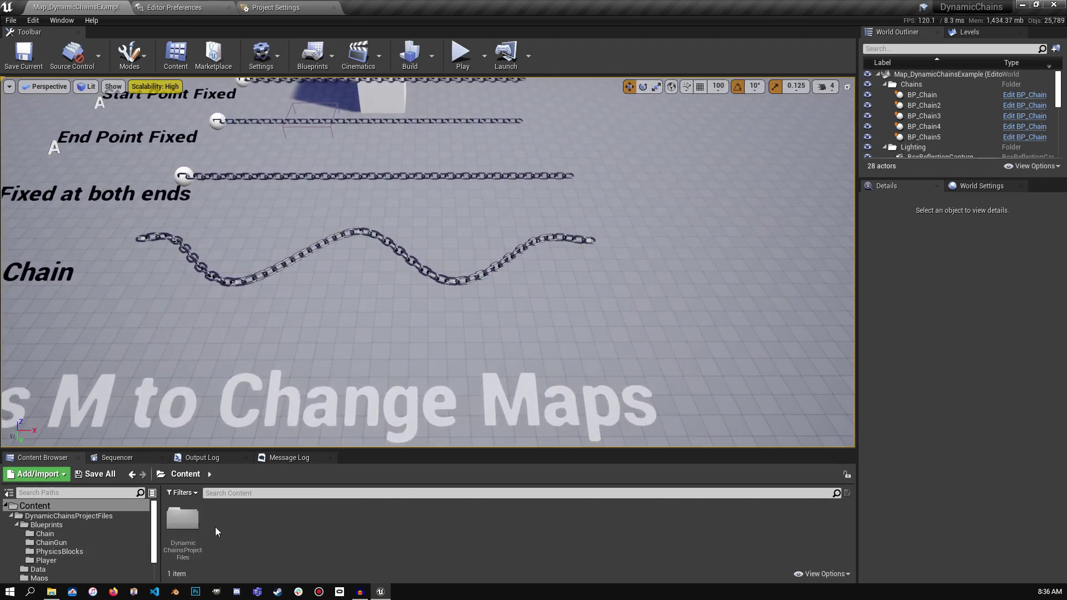
# Place a BP_Chain_Spline from the Blueprints/Chain folder on open floor beside the example chain and raise it to a Z location of about 312.5.
pyautogui.doubleClick(183, 528)
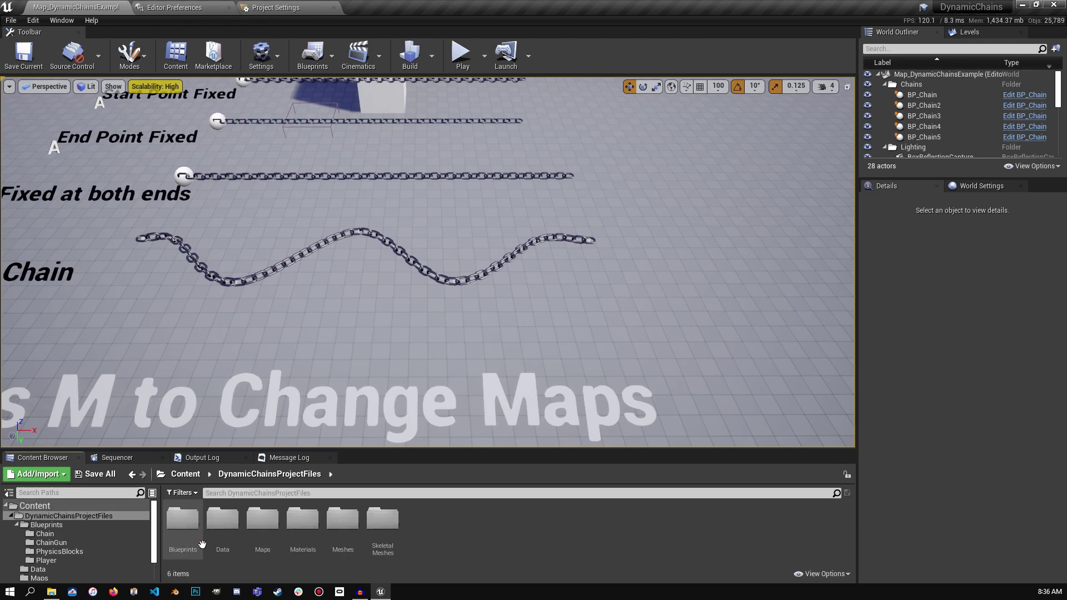
pyautogui.doubleClick(183, 522)
pyautogui.doubleClick(183, 528)
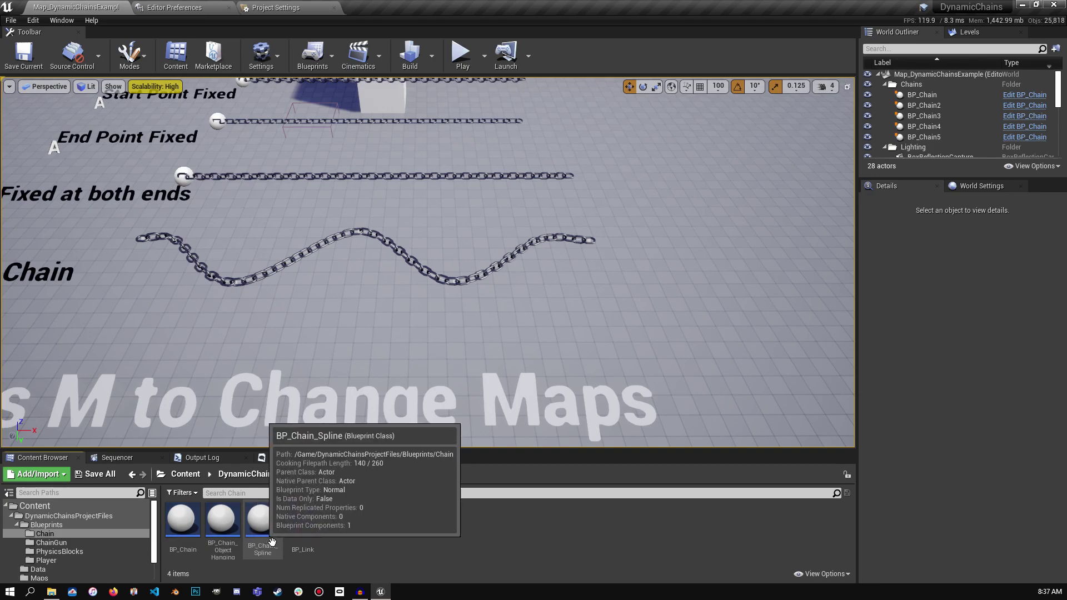
pyautogui.moveTo(274, 543); pyautogui.dragTo(680, 328)
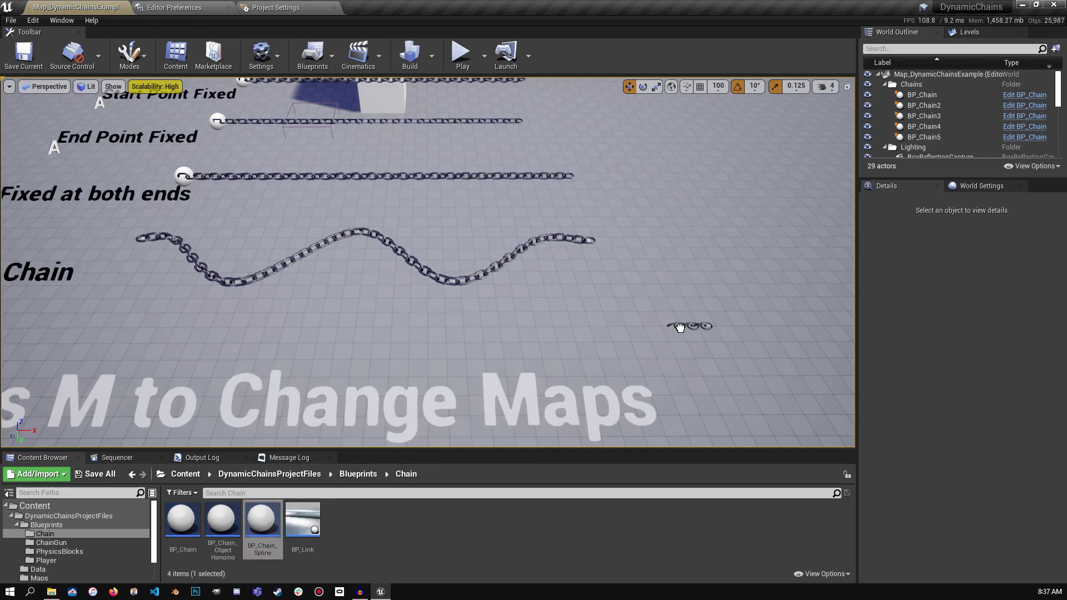
pyautogui.press('f')
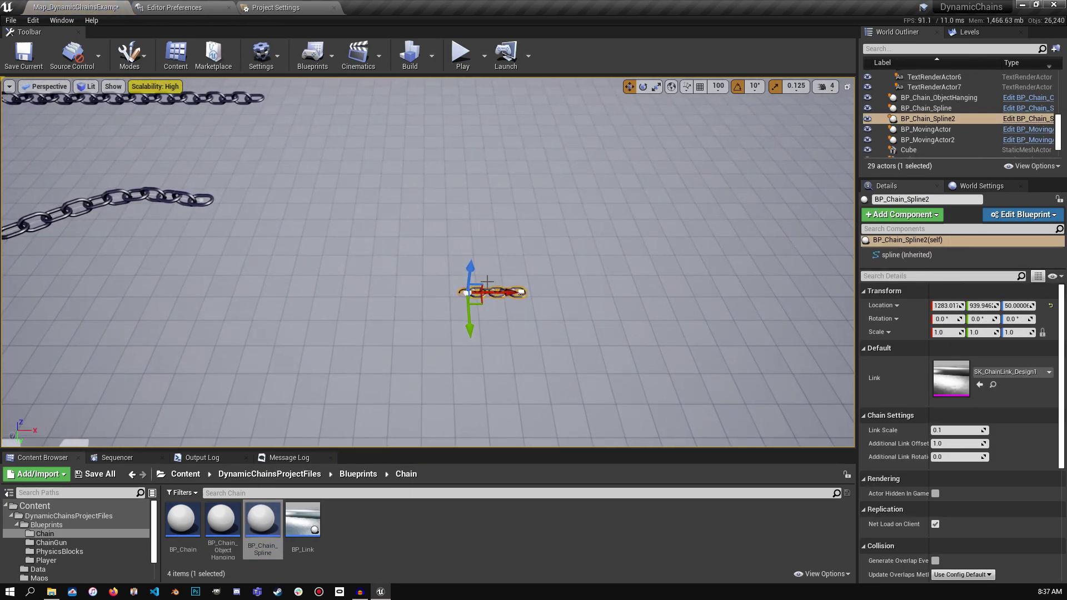
pyautogui.moveTo(471, 192); pyautogui.dragTo(472, 144)
# Stretch the new chain along X by moving its end spline point well outward, and raise that point.
pyautogui.moveTo(496, 253); pyautogui.dragTo(422, 222, button='right')
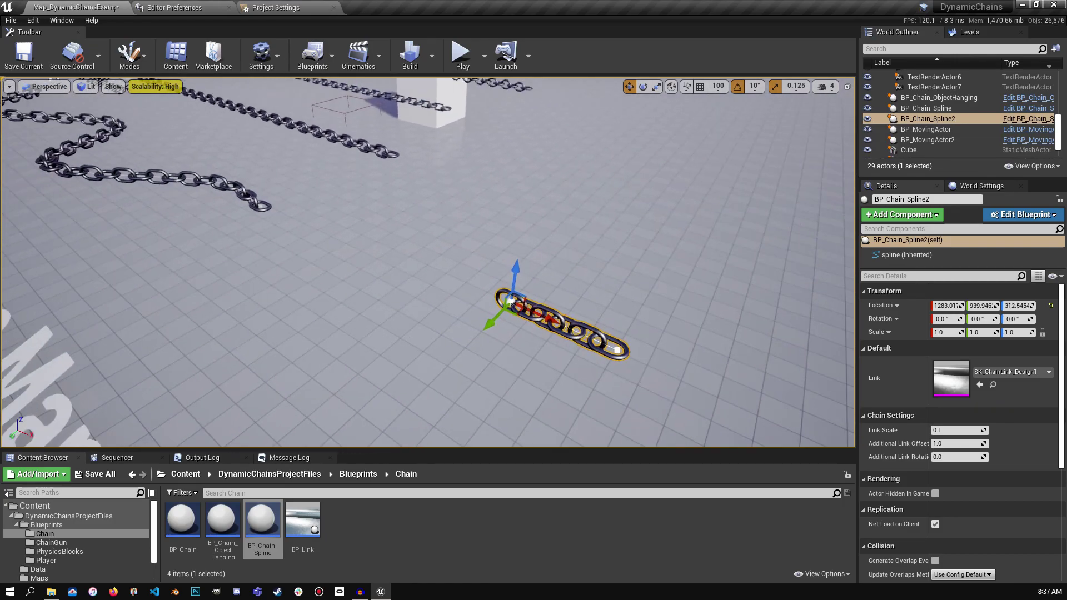
pyautogui.moveTo(496, 253); pyautogui.dragTo(441, 283, button='right')
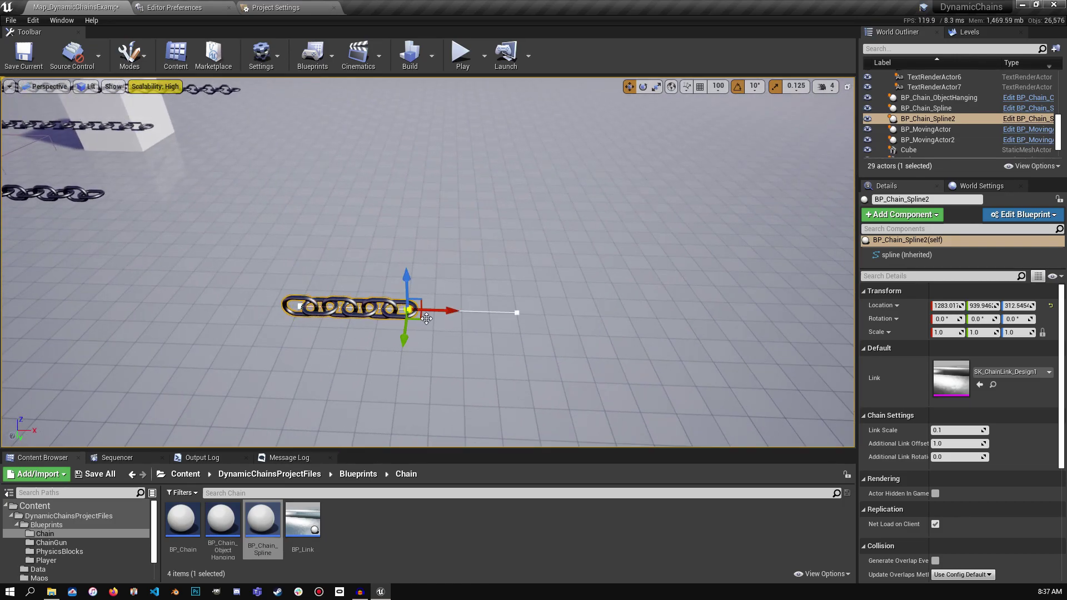
pyautogui.moveTo(437, 311); pyautogui.dragTo(764, 317)
pyautogui.moveTo(624, 324); pyautogui.dragTo(567, 324, button='right')
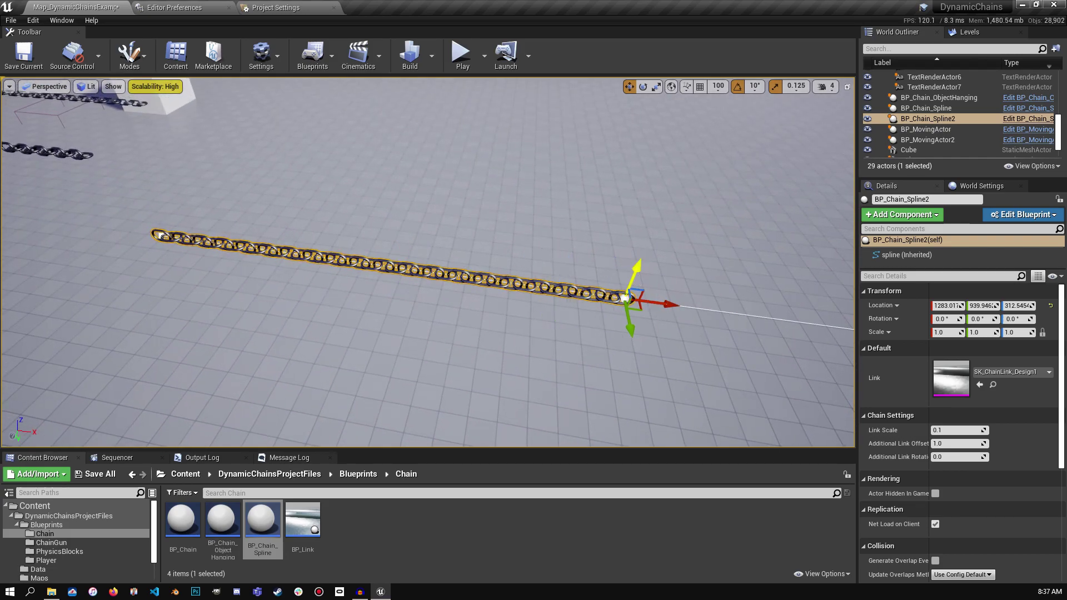
pyautogui.moveTo(636, 269); pyautogui.dragTo(665, 202)
# Add a spline point near the middle of the chain and move it sideways and high up to form an arch.
pyautogui.rightClick(397, 242)
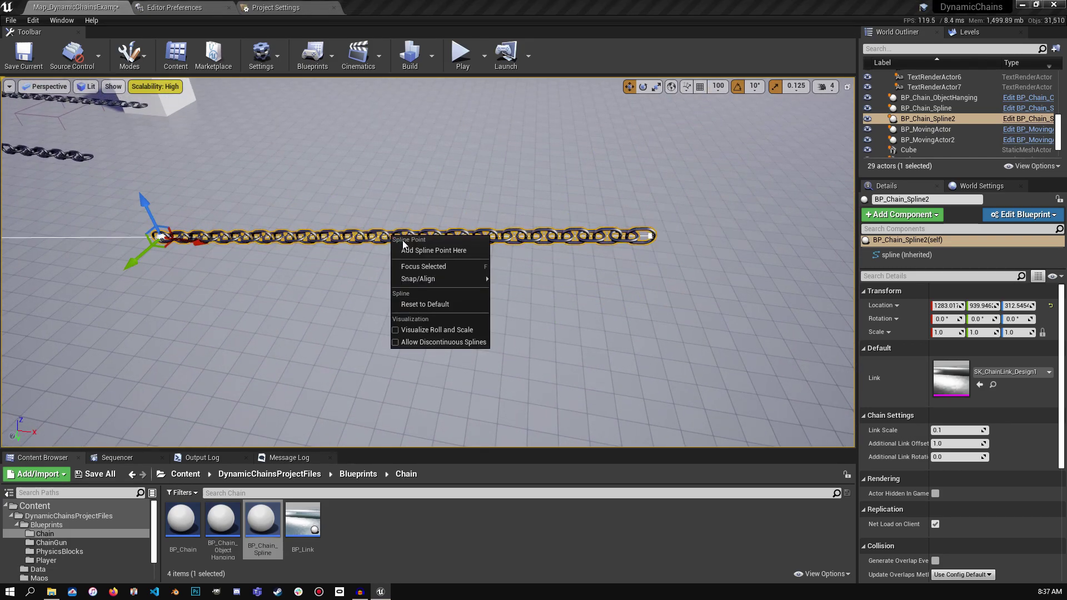
pyautogui.click(418, 249)
pyautogui.moveTo(378, 262); pyautogui.dragTo(335, 391)
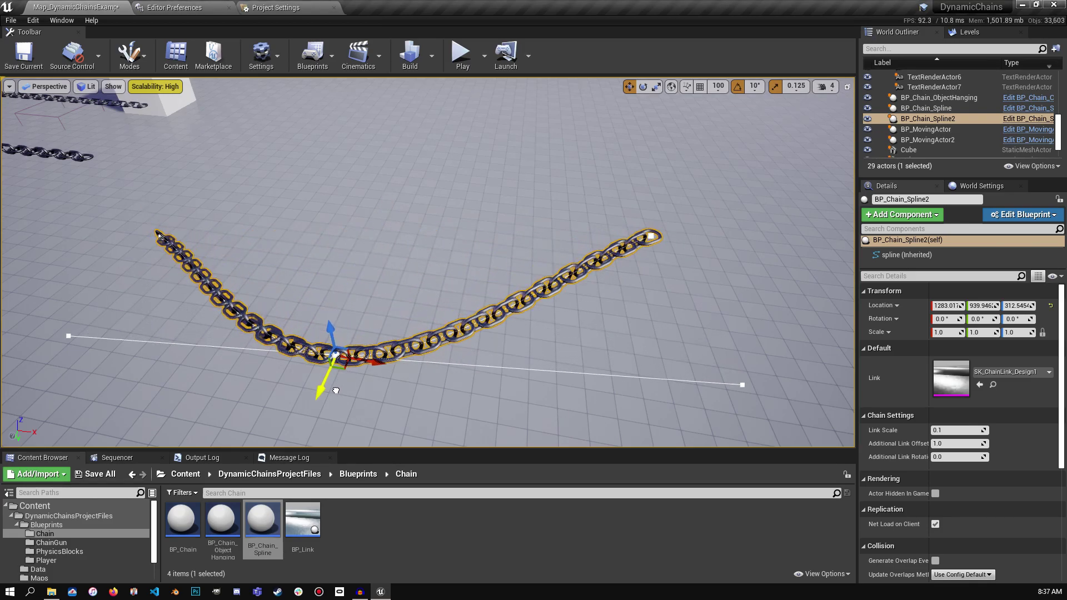
pyautogui.moveTo(332, 330); pyautogui.dragTo(279, 78)
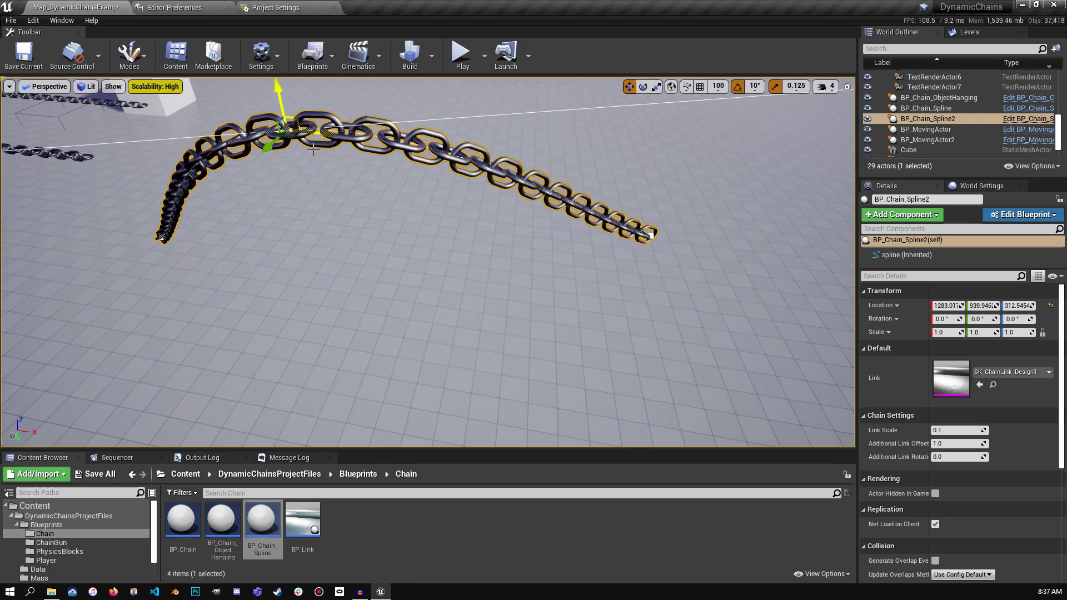
# Rotate the middle spline point to twist the links along the chain.
pyautogui.moveTo(280, 78); pyautogui.dragTo(109, 68, button='right')
pyautogui.press('e')
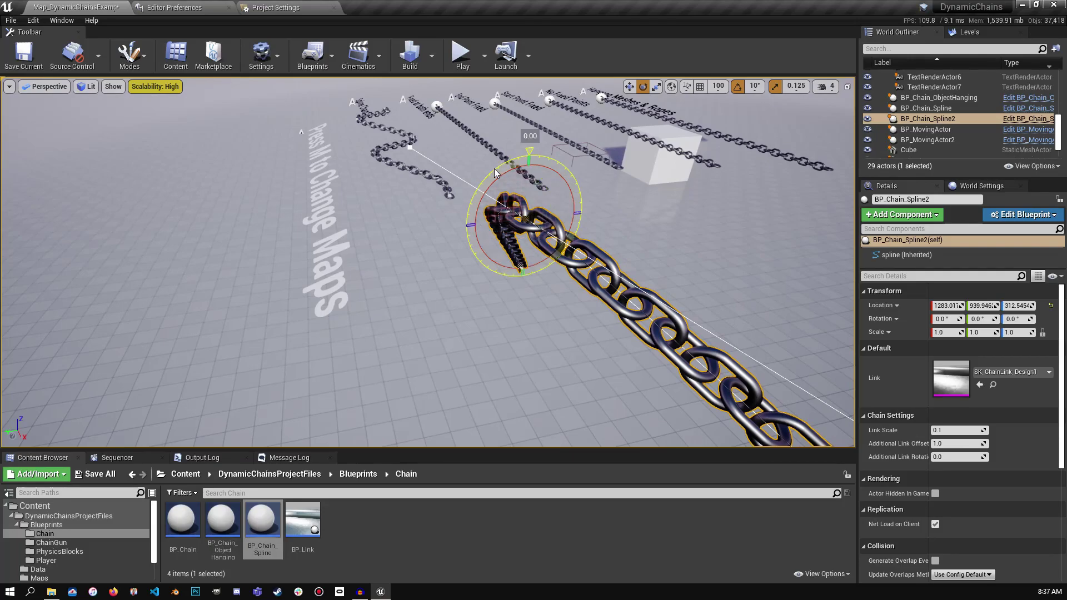
pyautogui.moveTo(494, 169); pyautogui.dragTo(460, 247)
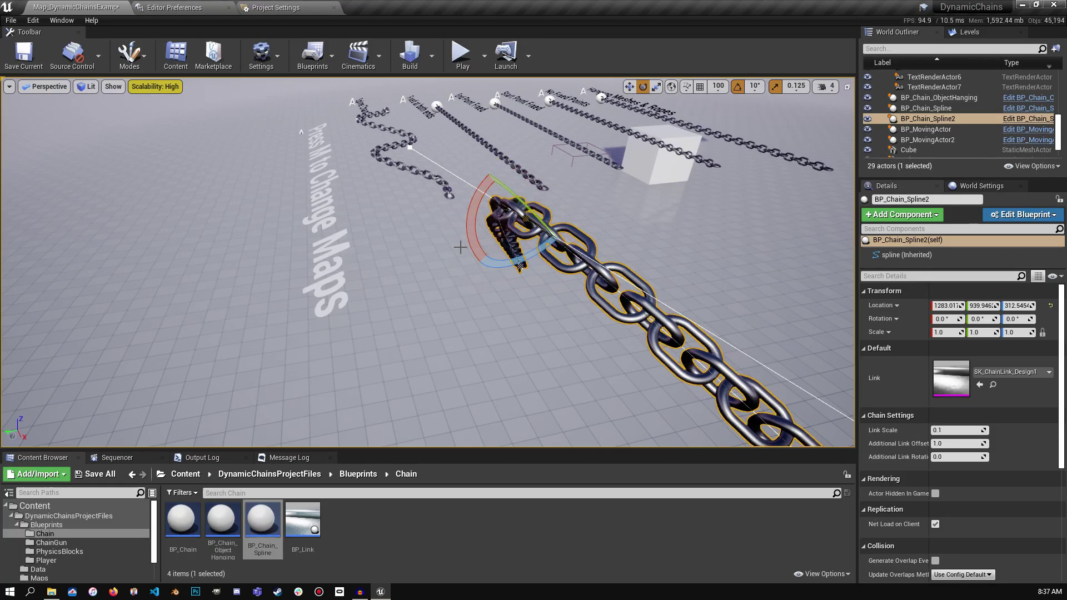
pyautogui.moveTo(460, 247); pyautogui.dragTo(555, 222, button='right')
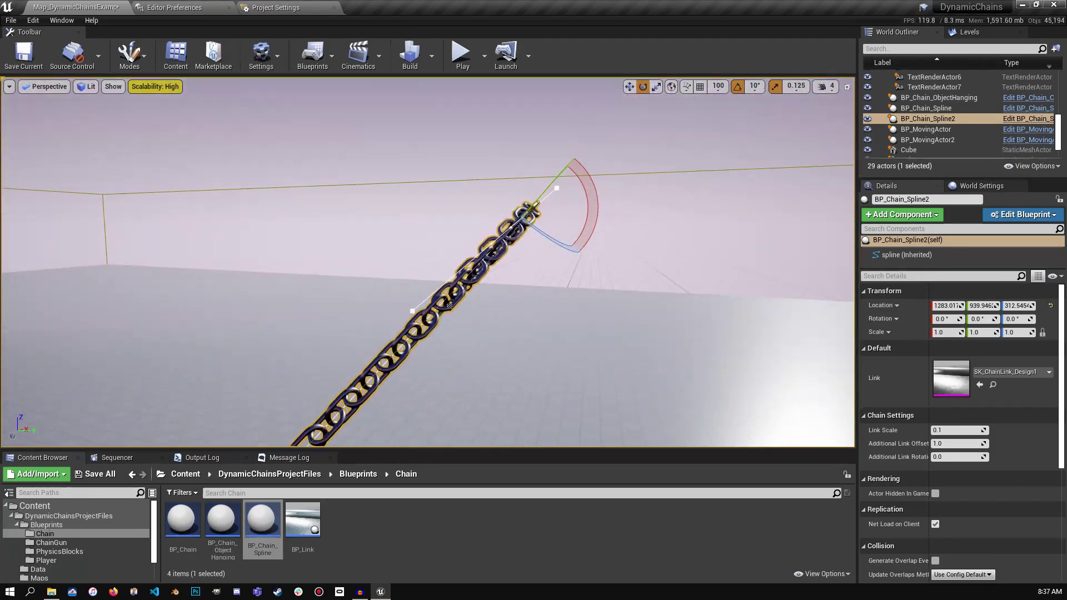
pyautogui.moveTo(449, 305); pyautogui.dragTo(401, 321, button='right')
# Select the chain's start spline point and change the chain's Link mesh to SK_ChainLink_Design6.
pyautogui.click(404, 315)
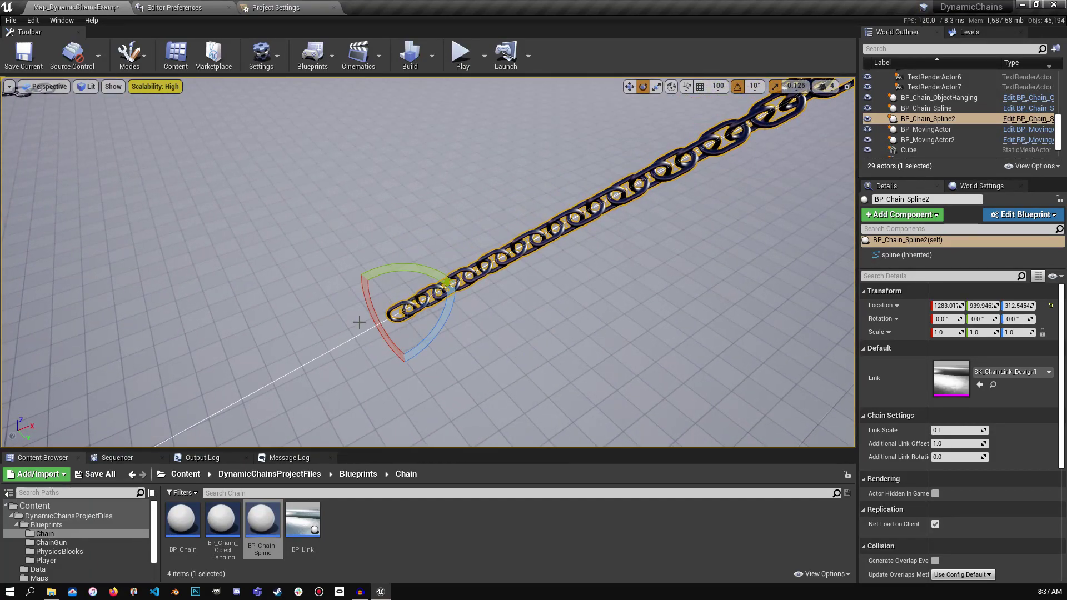
pyautogui.click(424, 328)
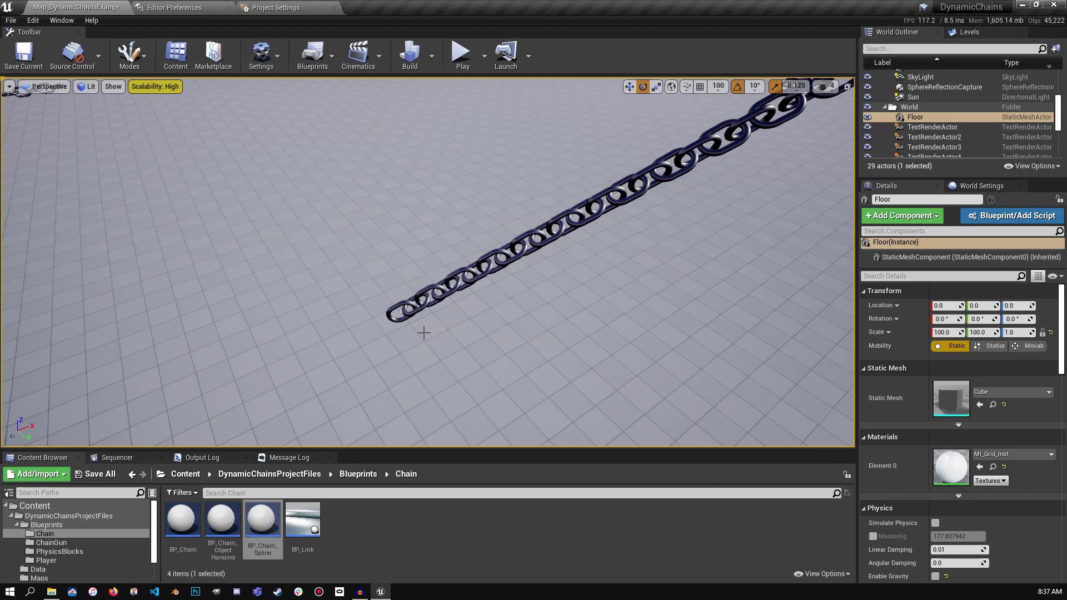
pyautogui.click(412, 319)
pyautogui.scroll(-1, 885, 449)
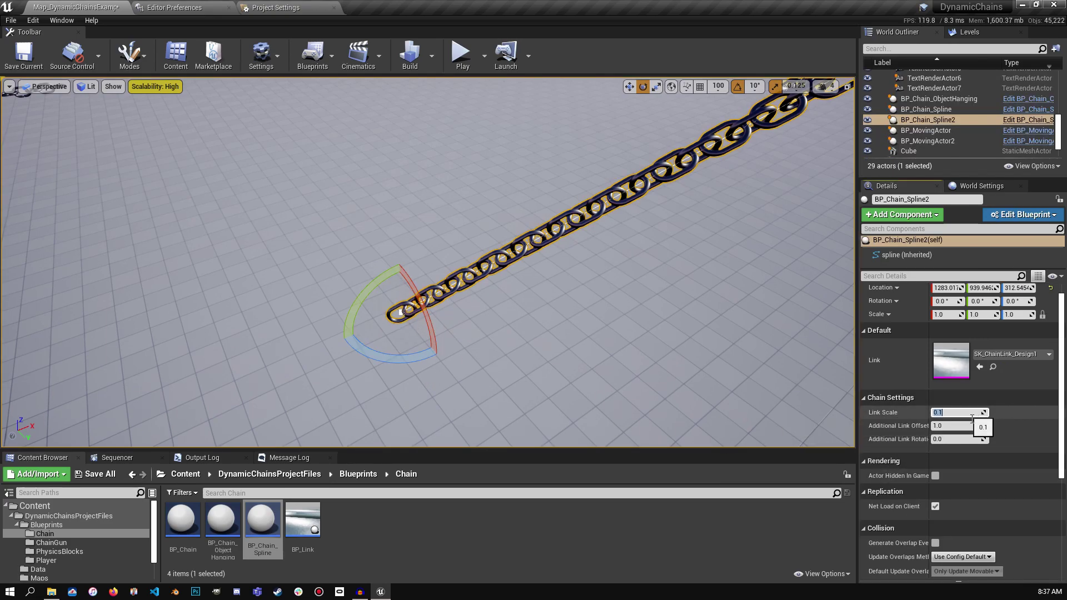
pyautogui.click(1011, 354)
pyautogui.click(944, 261)
pyautogui.moveTo(427, 262); pyautogui.dragTo(378, 272, button='right')
pyautogui.moveTo(561, 328); pyautogui.dragTo(643, 362, button='right')
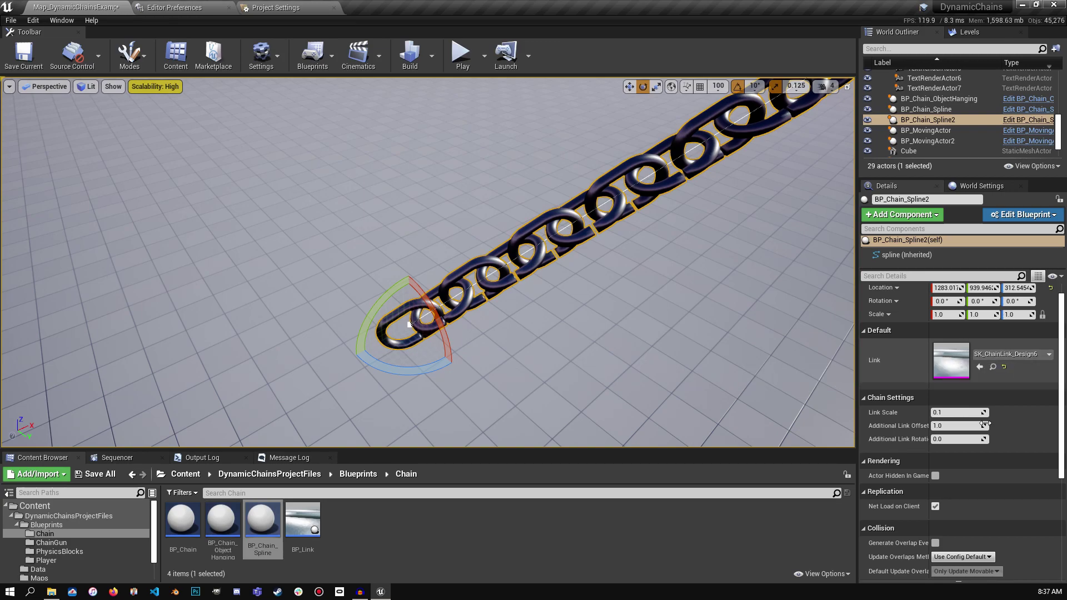
# Change the chain's Link mesh to SK_RopeLink_Design1.
pyautogui.click(989, 361)
pyautogui.click(985, 325)
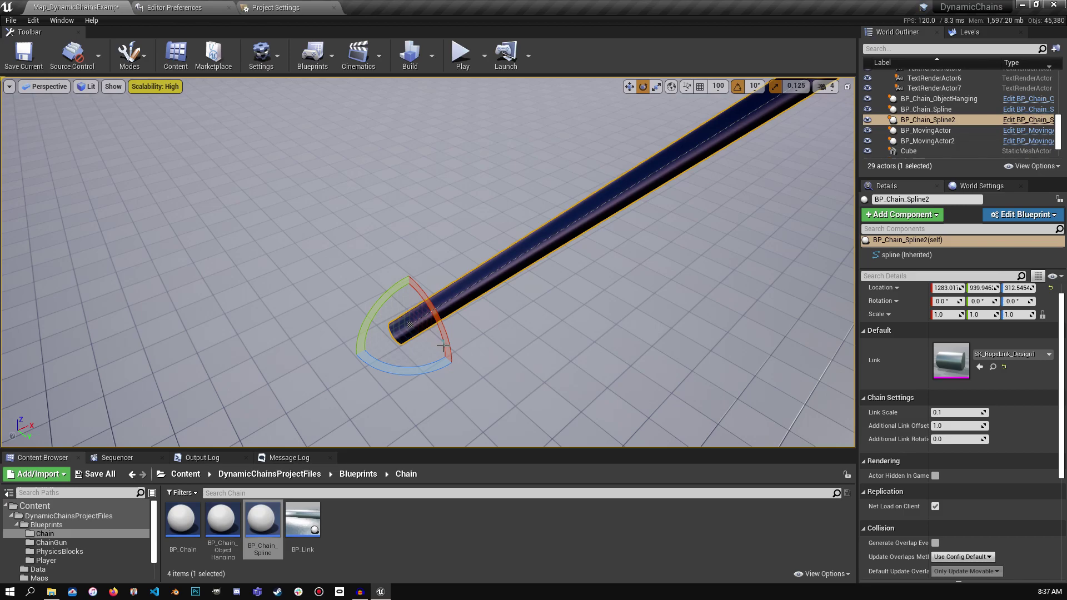
pyautogui.moveTo(443, 346); pyautogui.dragTo(537, 280, button='right')
pyautogui.moveTo(598, 266); pyautogui.dragTo(666, 266, button='right')
pyautogui.moveTo(748, 367); pyautogui.dragTo(667, 340, button='right')
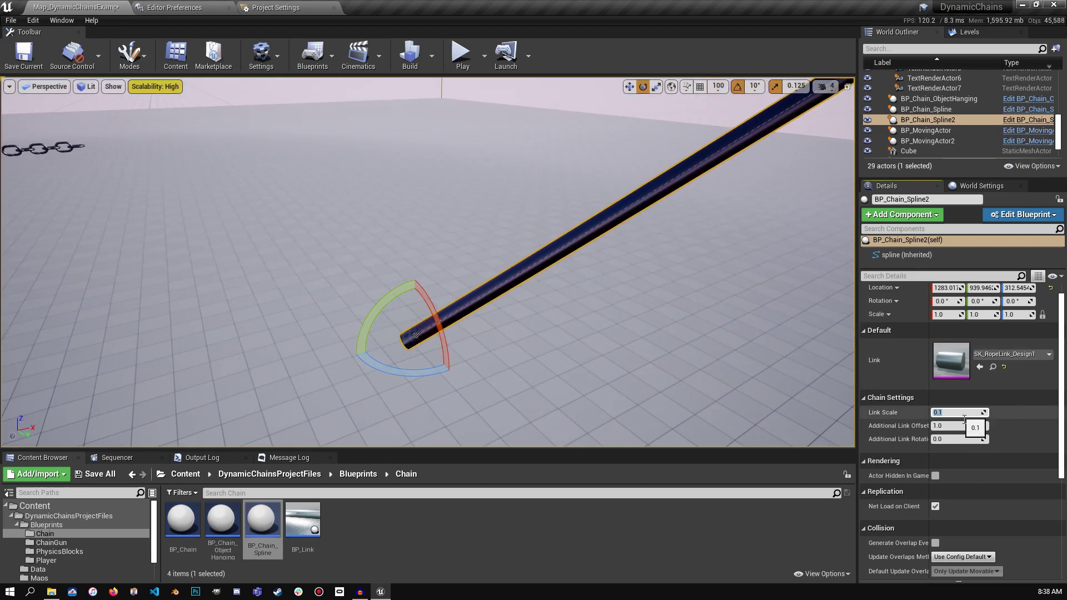
# Set the Link Scale of the rope spline to 1.0.
pyautogui.write('1.0')
pyautogui.press('Return')
pyautogui.moveTo(618, 243)
pyautogui.mouseDown(button='right')
pyautogui.moveTo(606, 278)
pyautogui.moveTo(622, 266)
pyautogui.moveTo(618, 243)
pyautogui.mouseUp(button='right')
pyautogui.press('s')
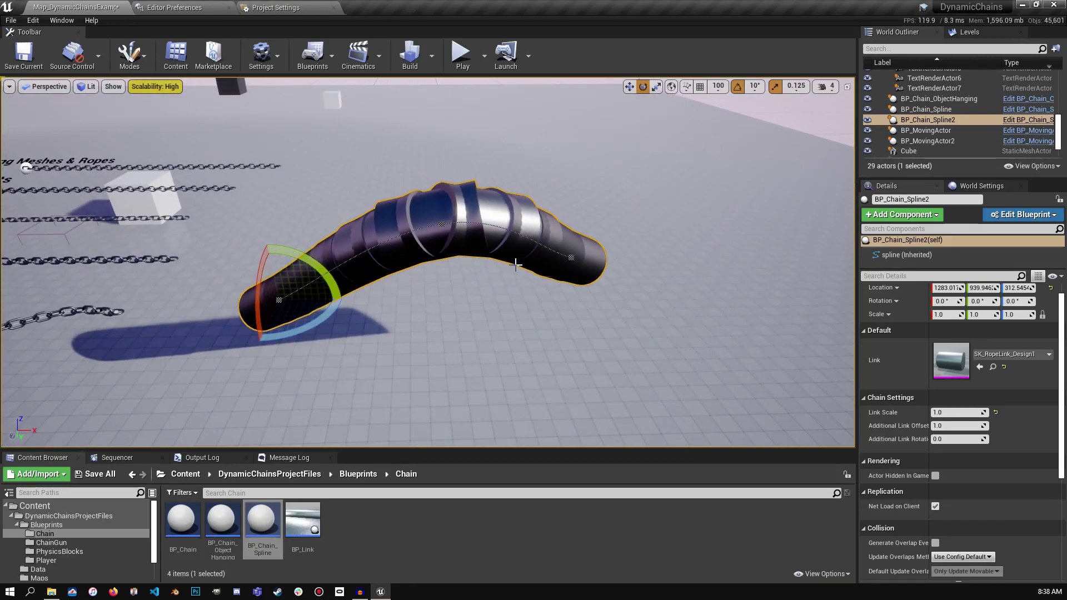
pyautogui.moveTo(434, 327); pyautogui.dragTo(396, 332, button='right')
pyautogui.press('w')
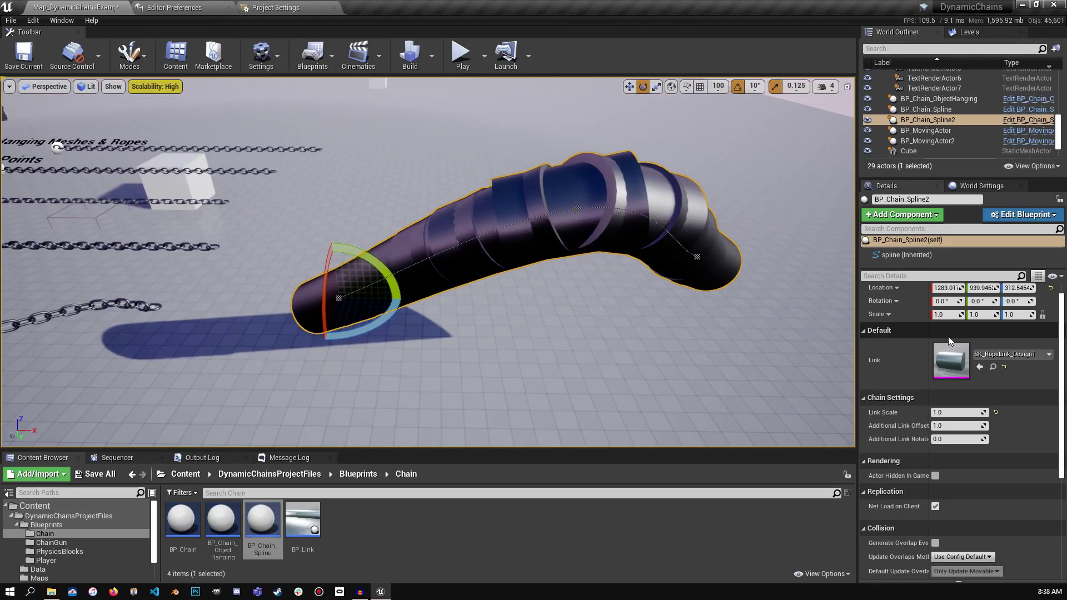
# Switch the Link mesh to SK_ChainLink_Design1 and set the Link Scale to 0.1.
pyautogui.click(1014, 353)
pyautogui.click(961, 200)
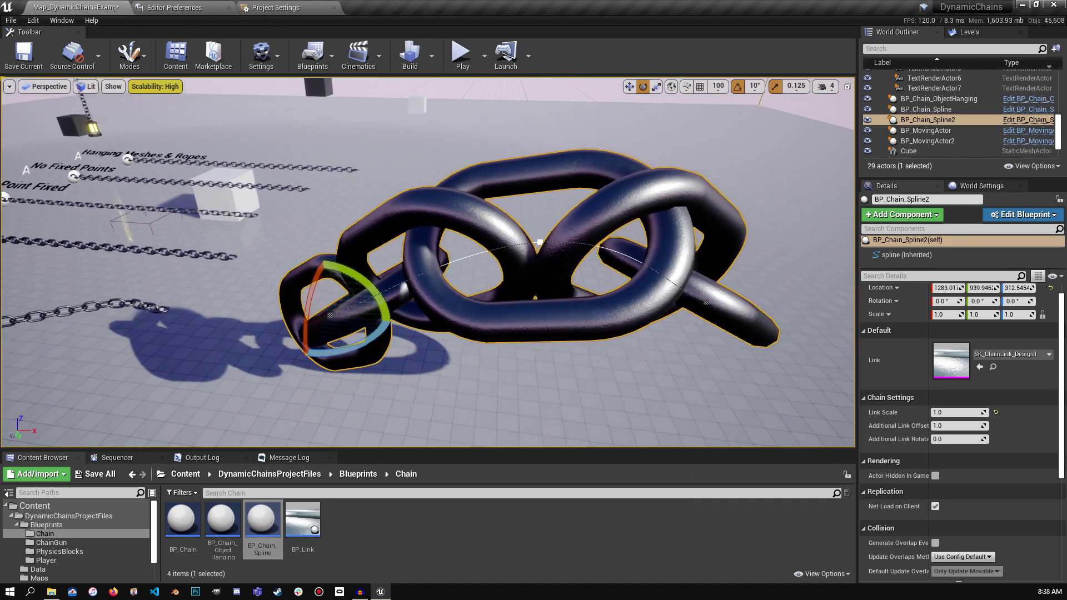
pyautogui.press('a')
pyautogui.moveTo(583, 311); pyautogui.dragTo(664, 311, button='right')
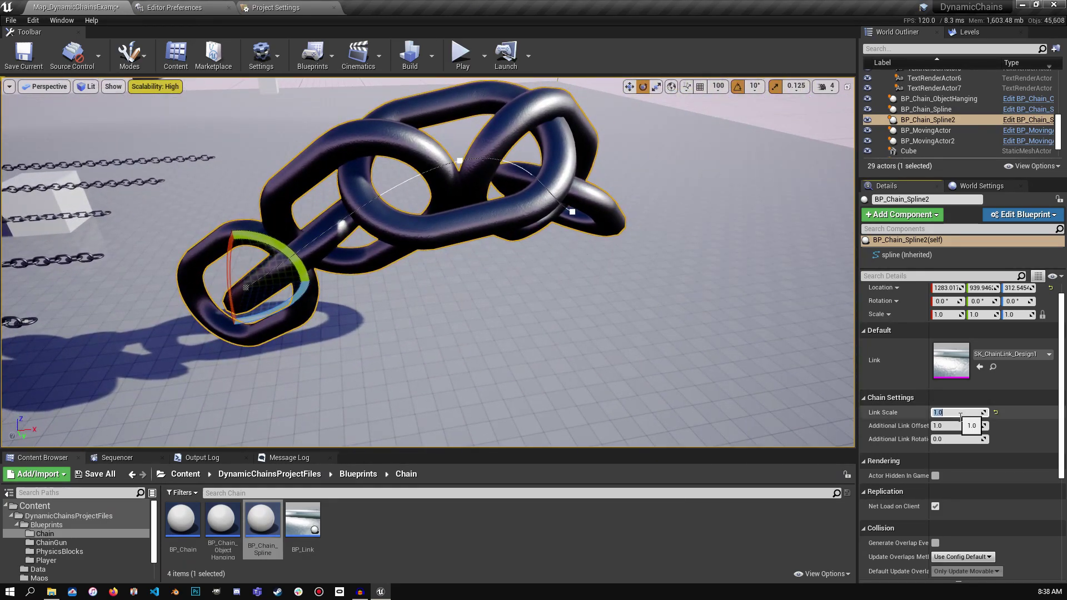
pyautogui.press('Return')
pyautogui.moveTo(541, 319); pyautogui.dragTo(535, 314, button='right')
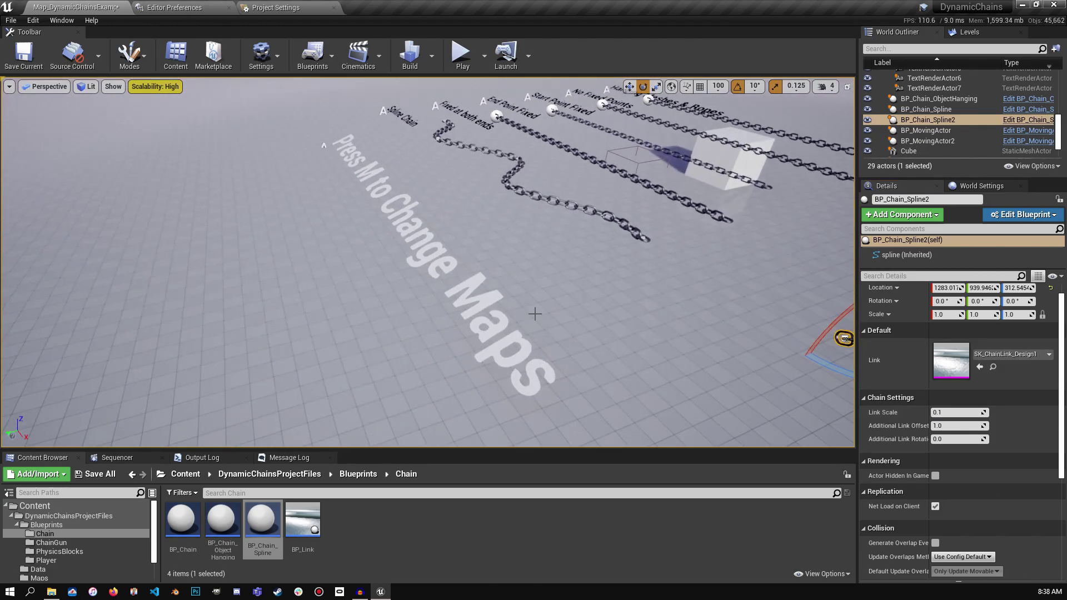
# Try wider link spacing by setting the chain's Additional Link Offset to 5 and then to 8.
pyautogui.moveTo(444, 154); pyautogui.dragTo(603, 134, button='right')
pyautogui.press('w')
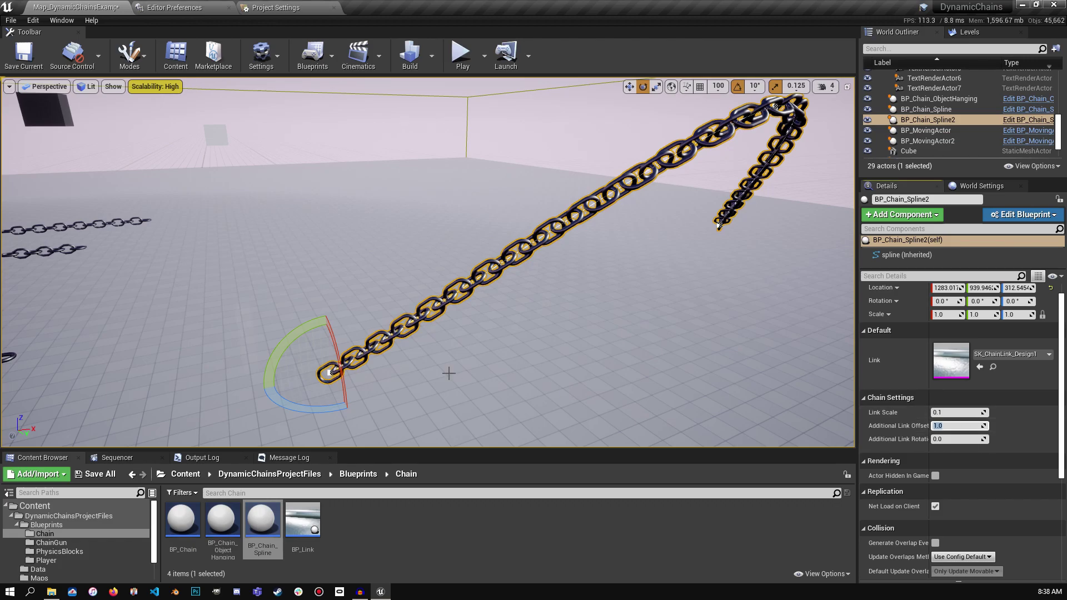
pyautogui.moveTo(448, 373); pyautogui.dragTo(441, 335, button='right')
pyautogui.press('w')
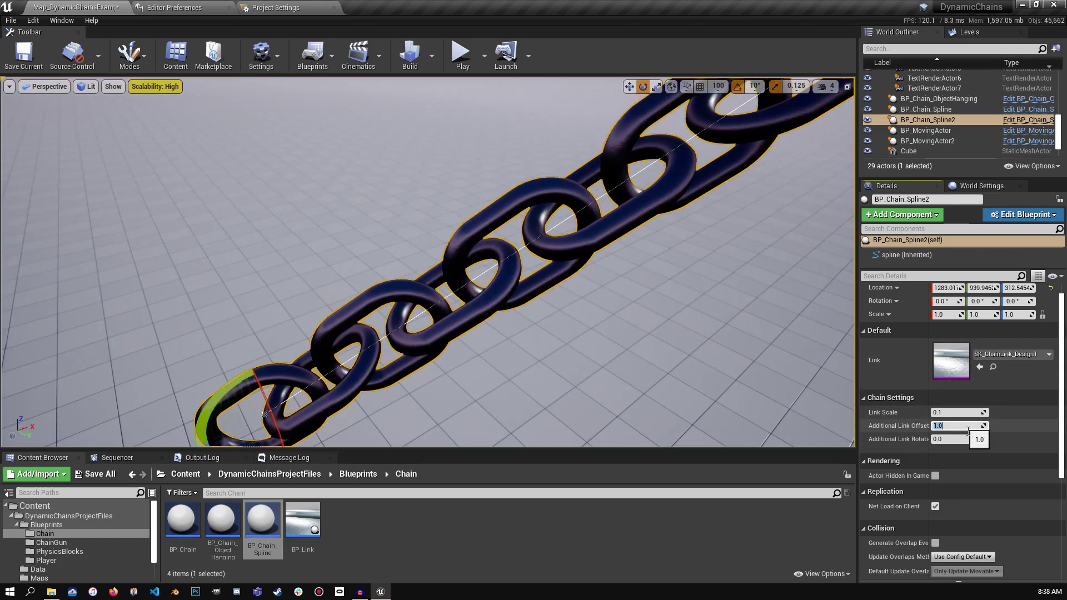
pyautogui.write('5')
pyautogui.press('Return')
pyautogui.press('Return')
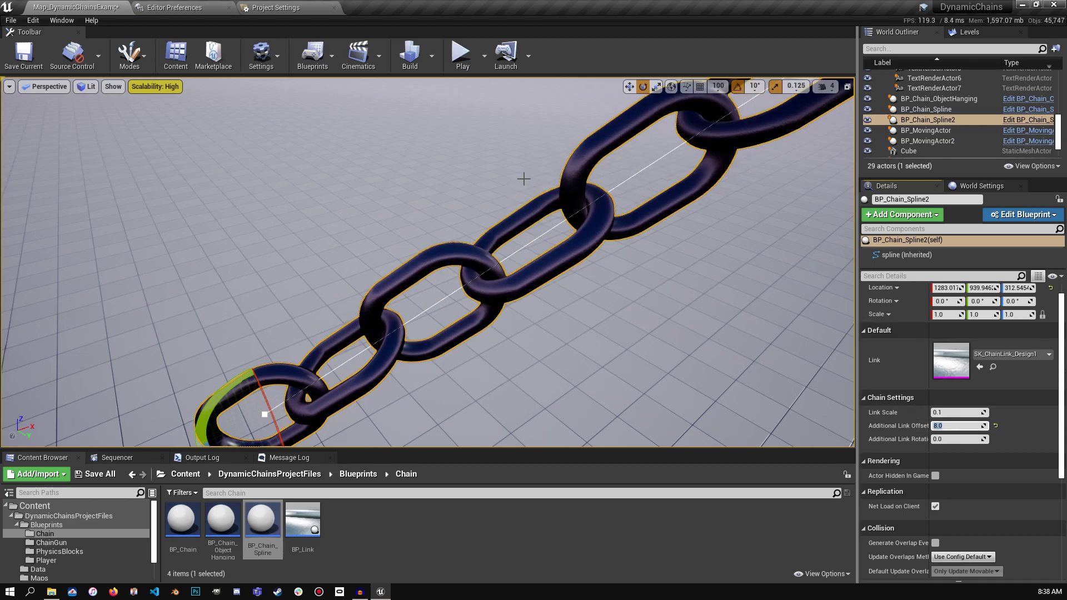
pyautogui.press('s')
pyautogui.moveTo(523, 179); pyautogui.dragTo(541, 217, button='right')
pyautogui.press('w')
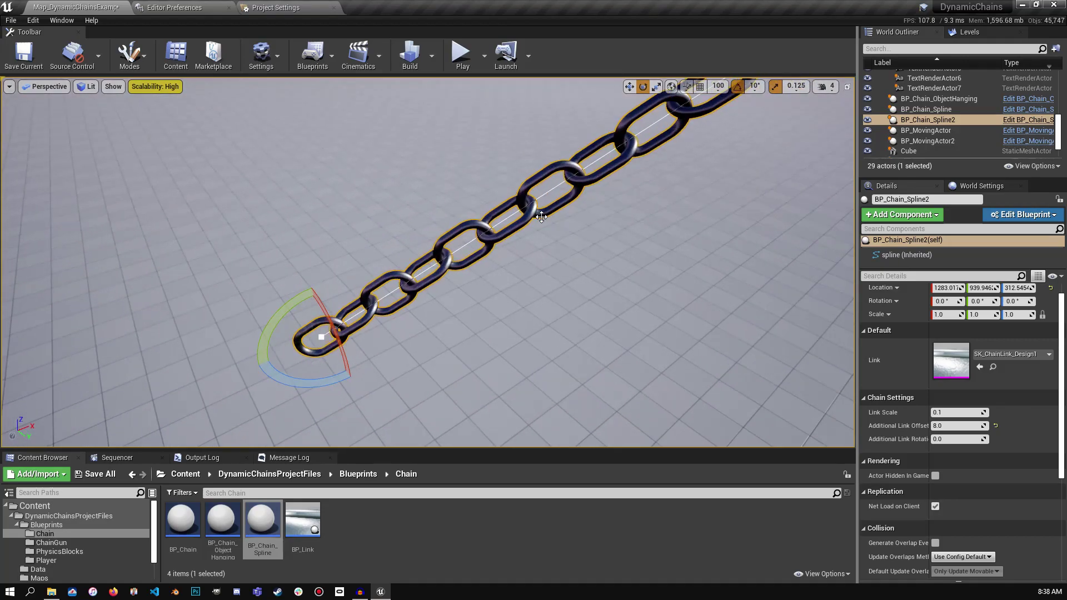
# Set the chain's Additional Link Offset to 20 to separate the links.
pyautogui.scroll(1, 541, 217)
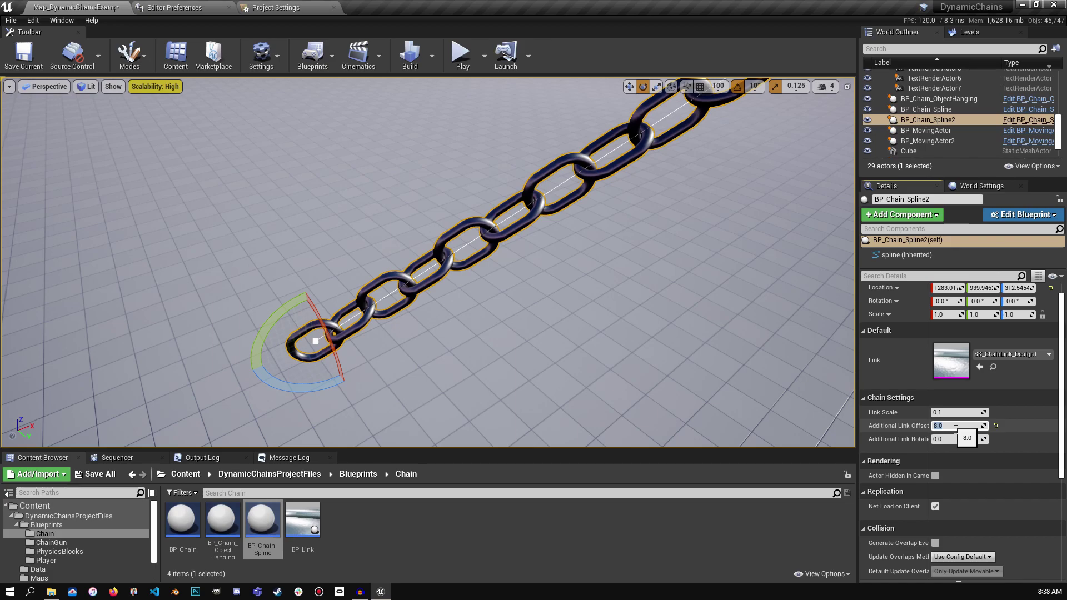
pyautogui.write('20')
pyautogui.press('Return')
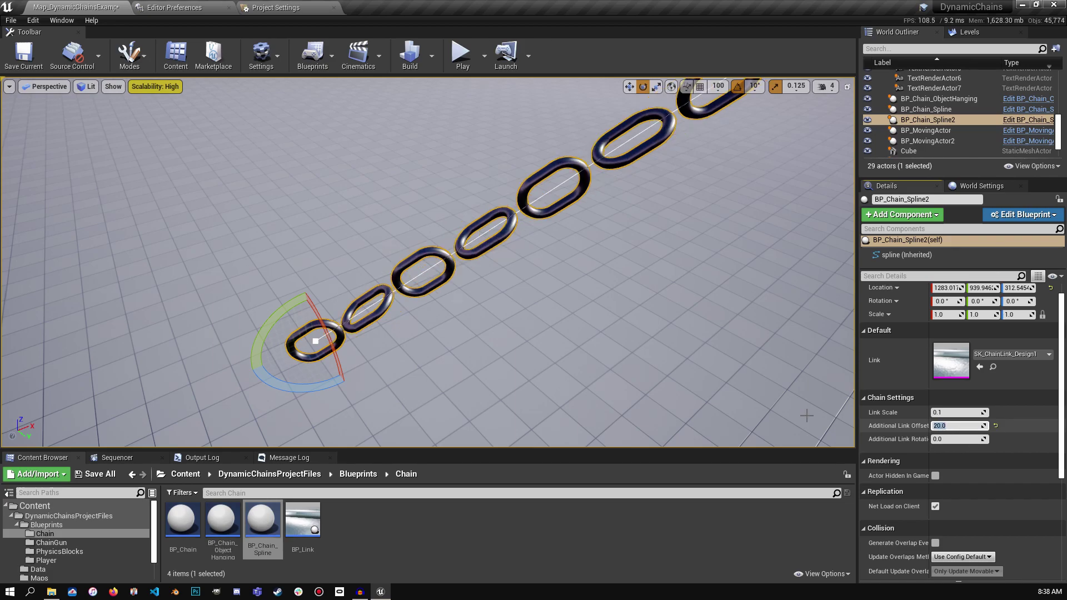
pyautogui.moveTo(361, 284); pyautogui.dragTo(412, 279, button='right')
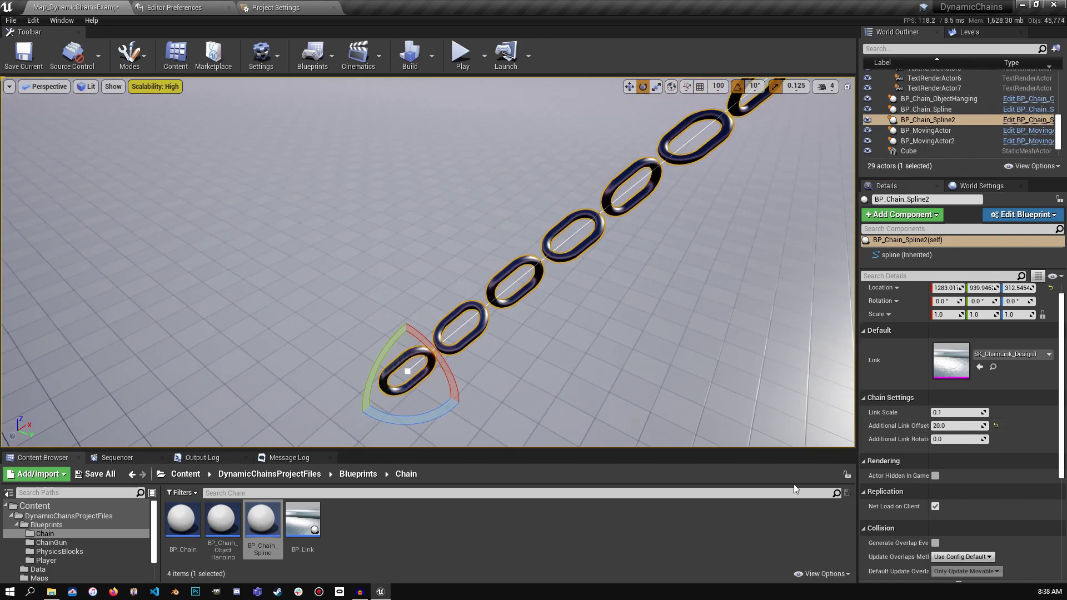
pyautogui.moveTo(732, 400); pyautogui.dragTo(744, 358, button='right')
pyautogui.moveTo(653, 370); pyautogui.dragTo(647, 379, button='right')
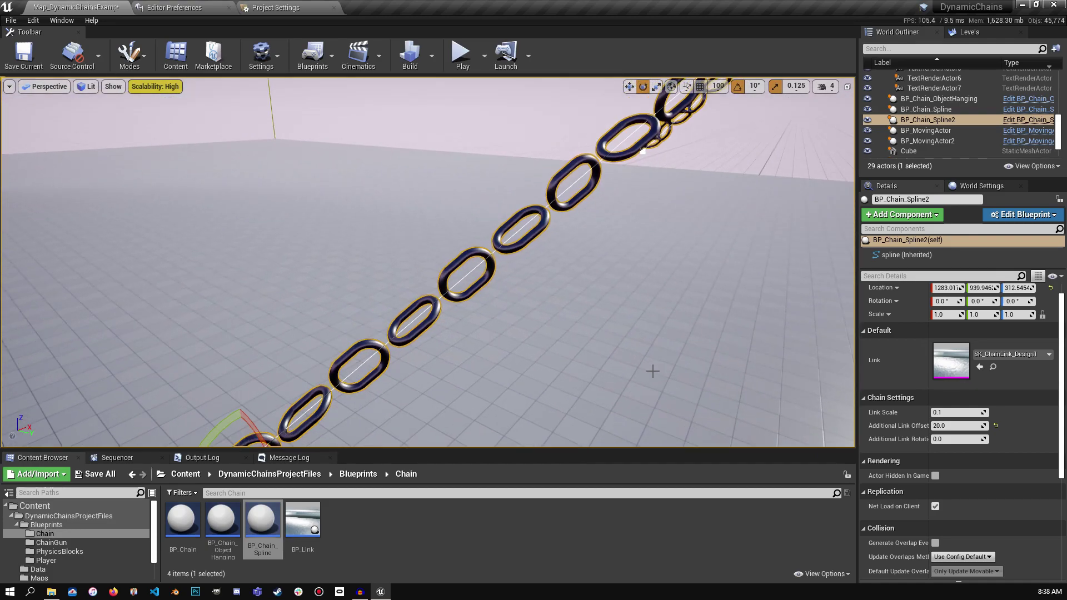
pyautogui.rightClick(950, 439)
pyautogui.moveTo(321, 389); pyautogui.dragTo(278, 417, button='right')
pyautogui.moveTo(610, 228); pyautogui.dragTo(499, 321, button='right')
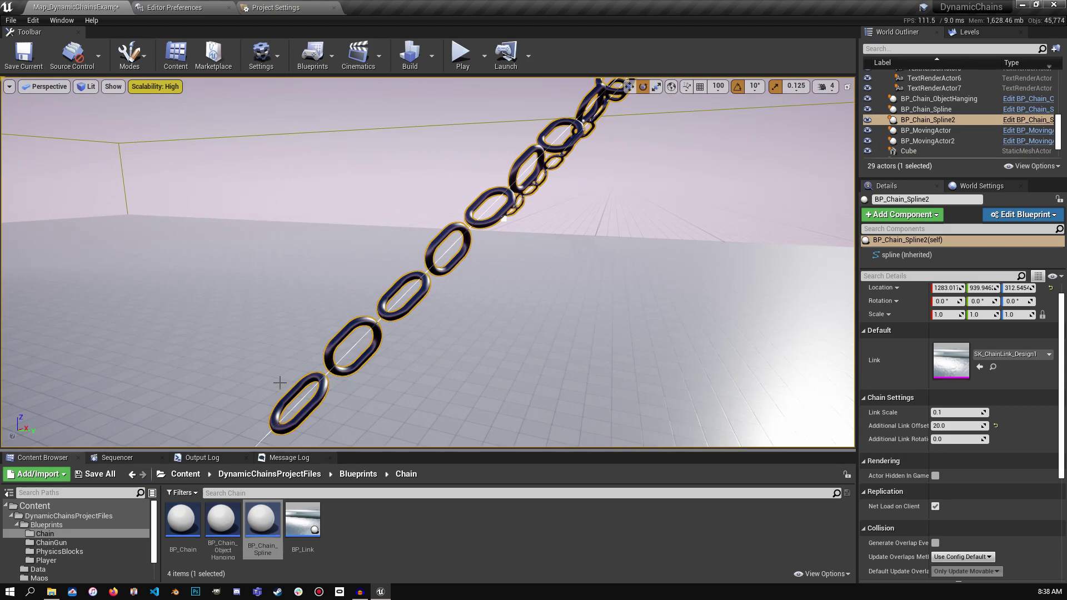
# Twist the links with an Additional Link Rotation of about 168 and set the chain's Additional Link Offset to 5.
pyautogui.moveTo(279, 382); pyautogui.dragTo(211, 431, button='right')
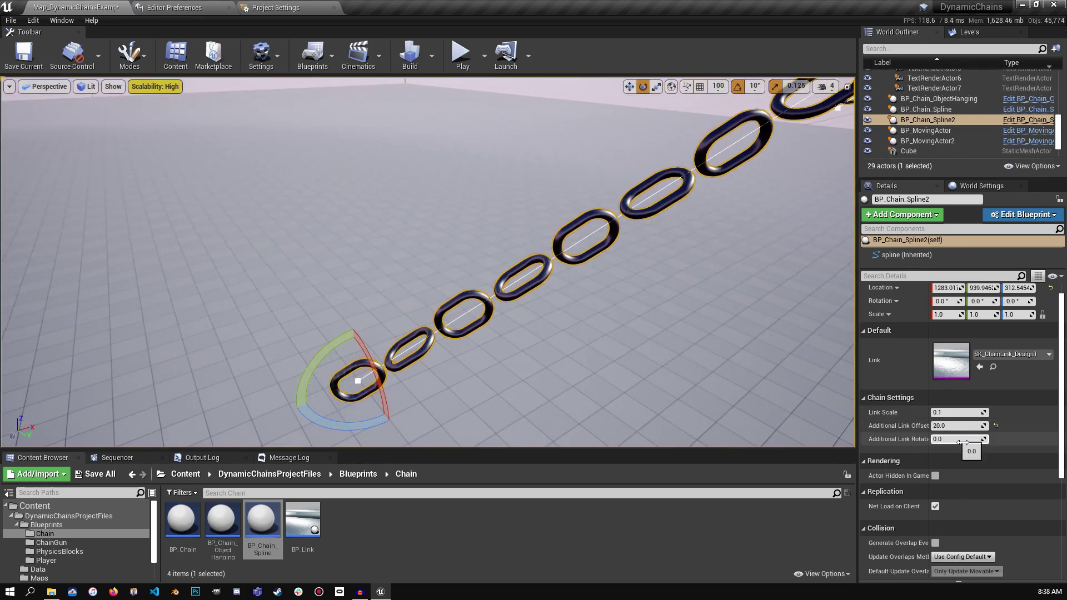
pyautogui.moveTo(938, 442); pyautogui.dragTo(1012, 442)
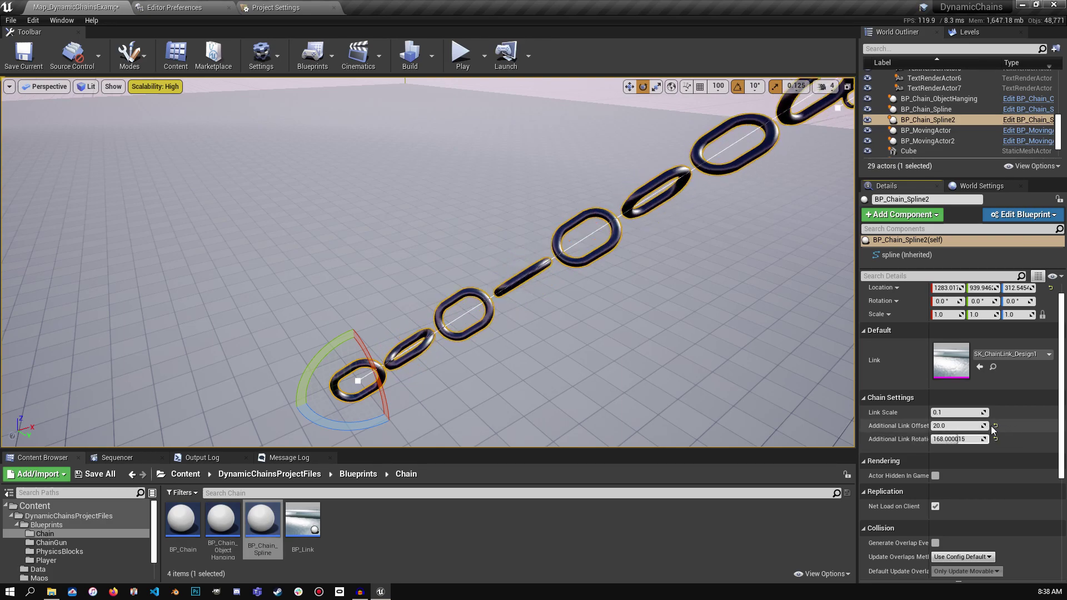
pyautogui.click(995, 426)
pyautogui.click(969, 427)
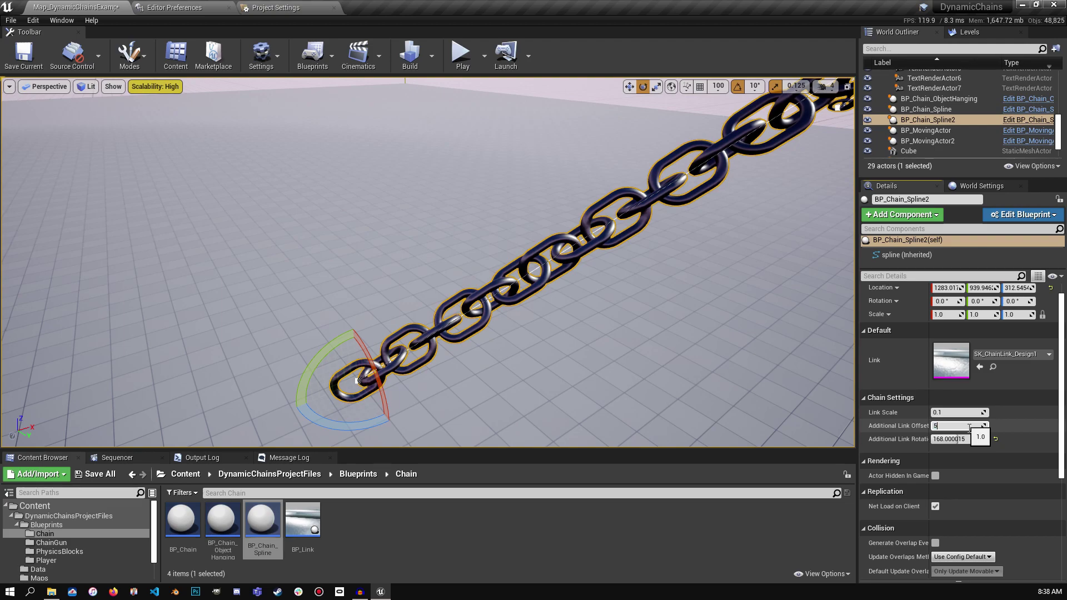
pyautogui.write('5')
pyautogui.press('Return')
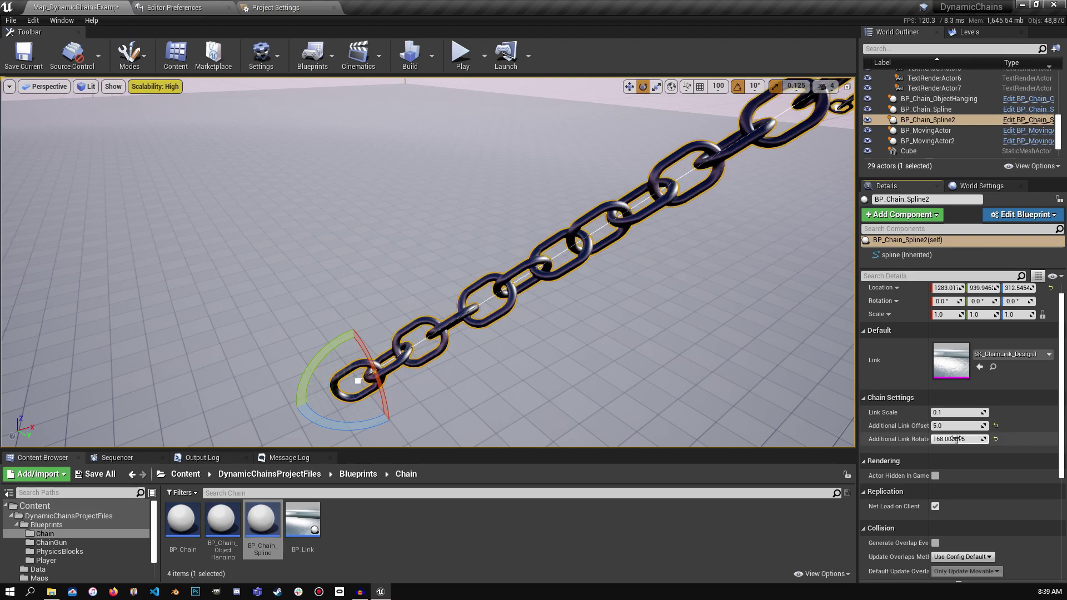
# Try an Additional Link Rotation of 90 and inspect the link alignment near the chain's start from several angles.
pyautogui.moveTo(955, 438); pyautogui.dragTo(942, 439)
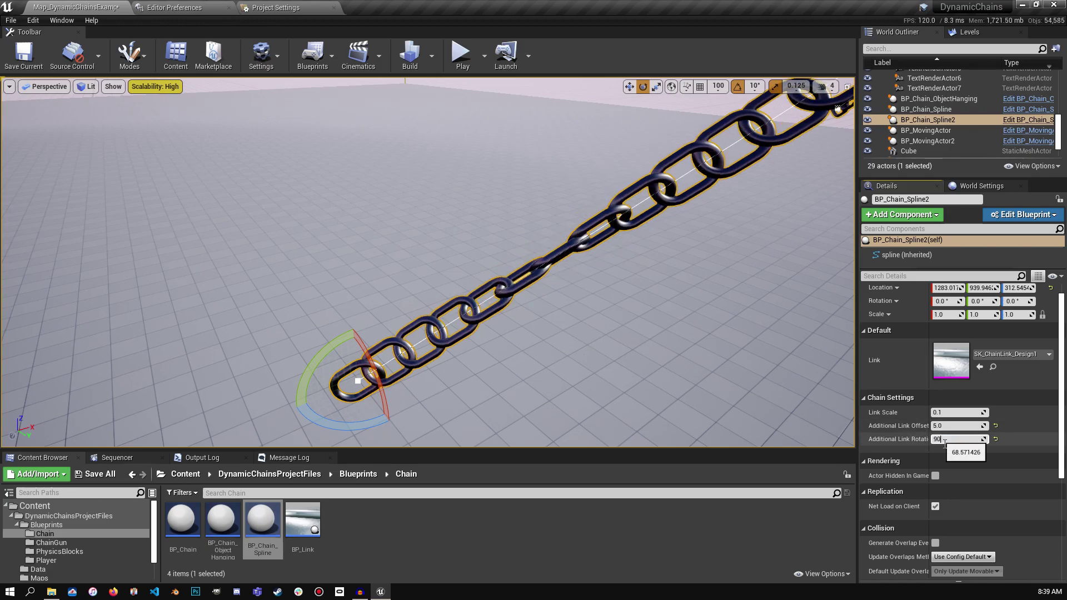
pyautogui.press('Return')
pyautogui.moveTo(614, 239); pyautogui.dragTo(706, 217, button='right')
pyautogui.press('w')
pyautogui.press('s')
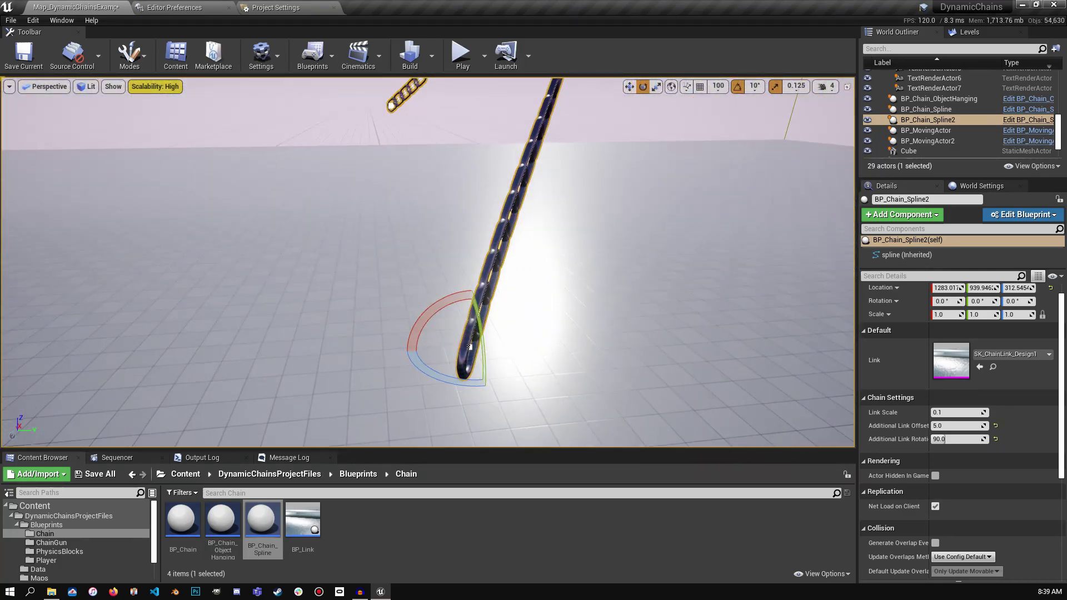
pyautogui.keyDown('alt'); pyautogui.moveTo(470, 347); pyautogui.dragTo(487, 340); pyautogui.keyUp('alt')
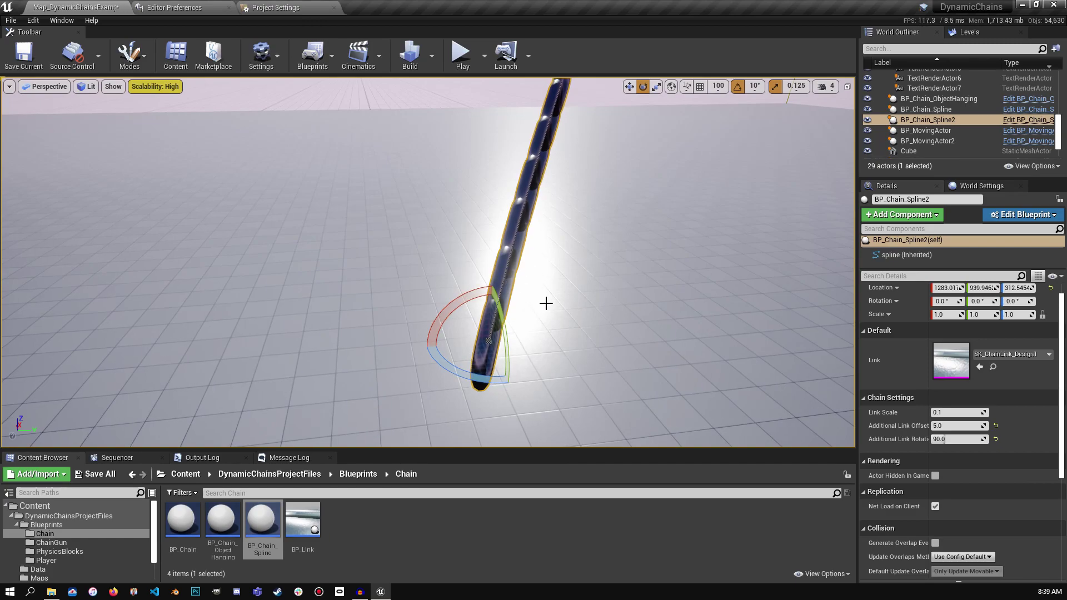
pyautogui.press('d')
pyautogui.moveTo(546, 304); pyautogui.dragTo(470, 316, button='right')
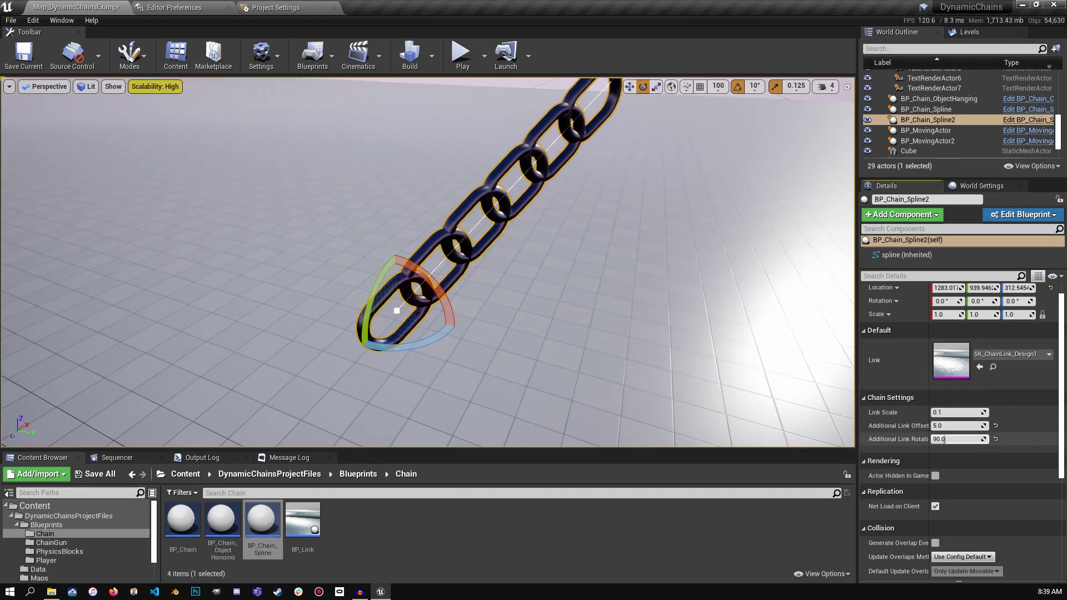
# Set the chain's Additional Link Rotation to about 68.57 so the links spiral along the spline.
pyautogui.moveTo(946, 439)
pyautogui.mouseDown()
pyautogui.moveTo(932, 439)
pyautogui.moveTo(943, 440)
pyautogui.mouseUp()
pyautogui.moveTo(562, 311); pyautogui.dragTo(500, 266, button='right')
pyautogui.press('a')
pyautogui.press('d')
pyautogui.press('s')
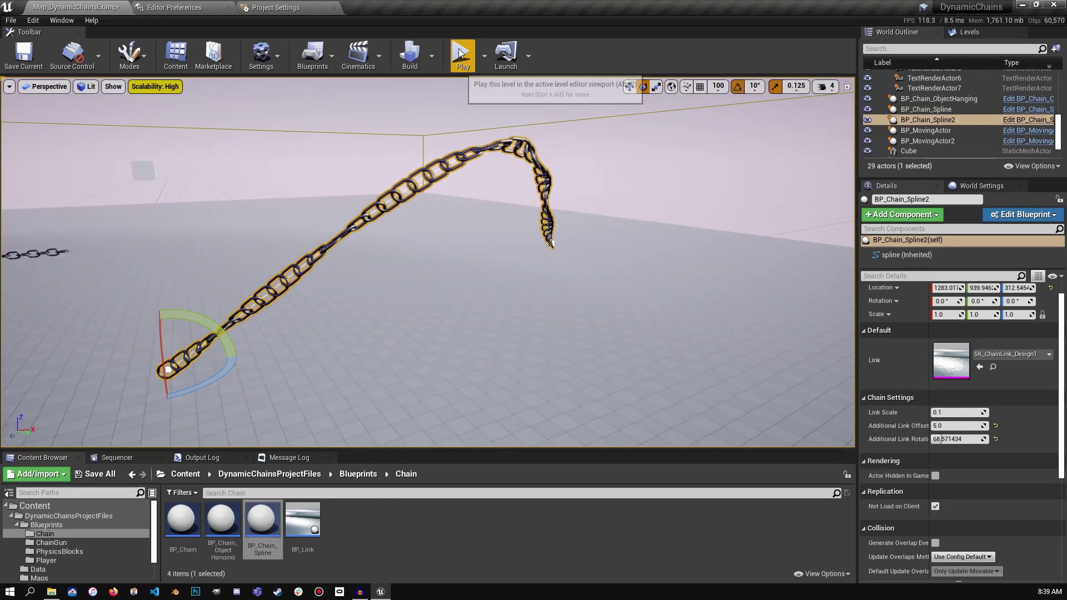
# Play the level and move up to the twisted spline chain to view it in game.
pyautogui.hotkey('alt', 'p')
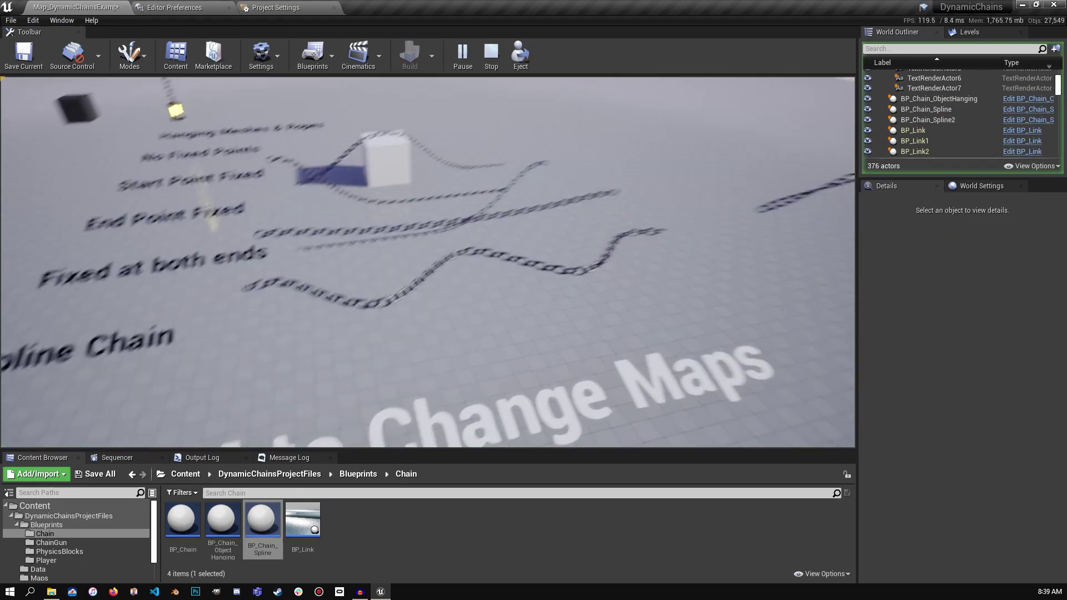
pyautogui.press('w')
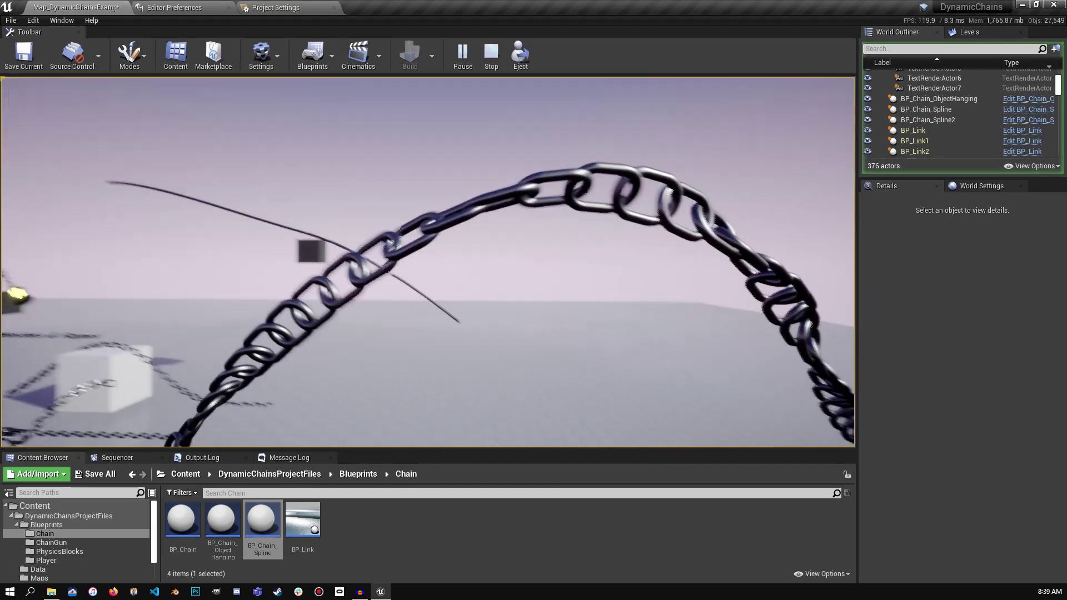